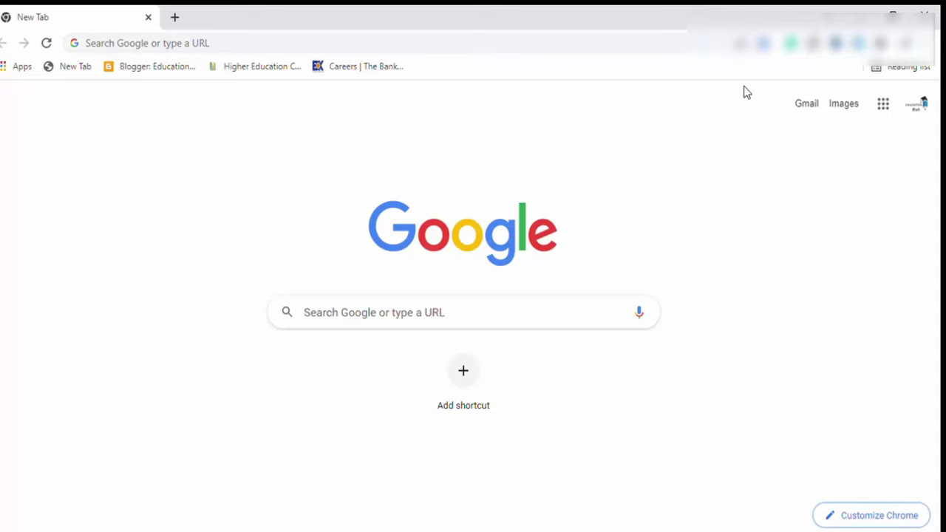
Open Google Forms from the Google apps panel in Chrome
left_click(884, 105)
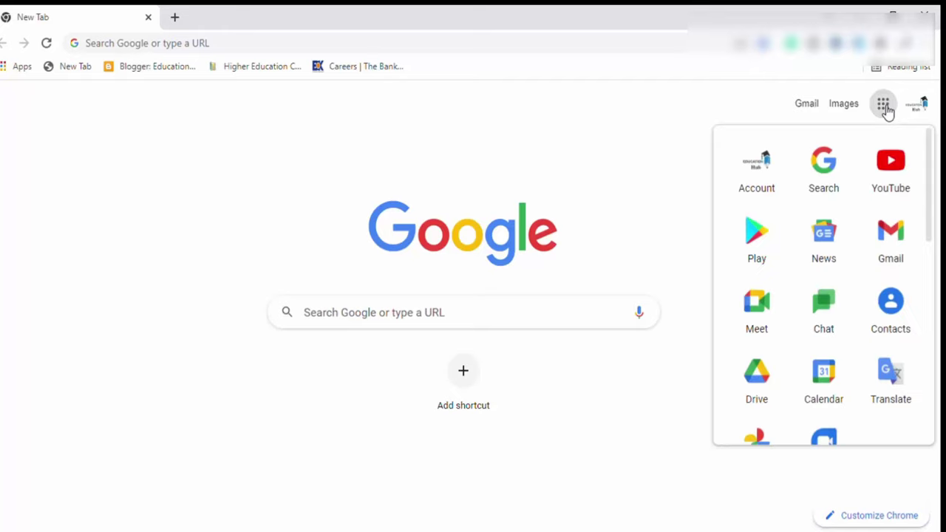
scroll(866, 165, "down", 1)
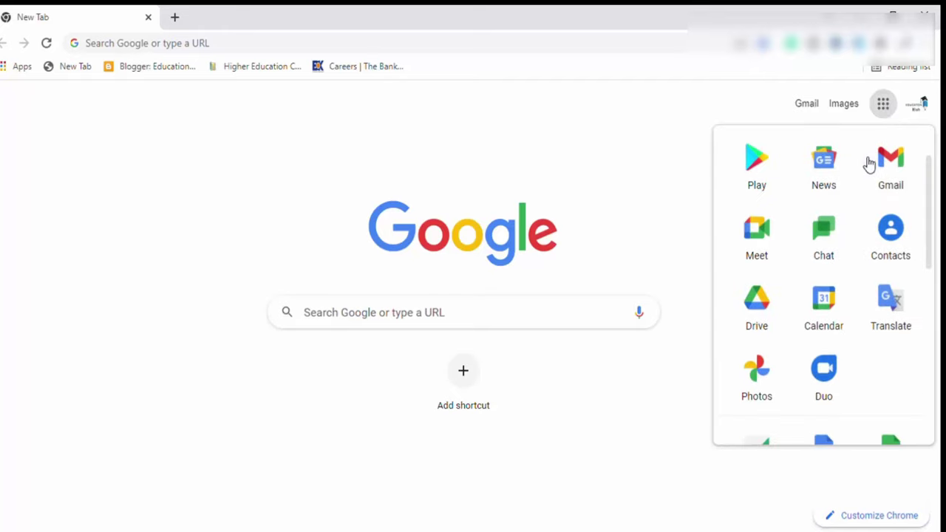
scroll(866, 164, "down", 2)
scroll(866, 163, "down", 2)
scroll(866, 163, "down", 2)
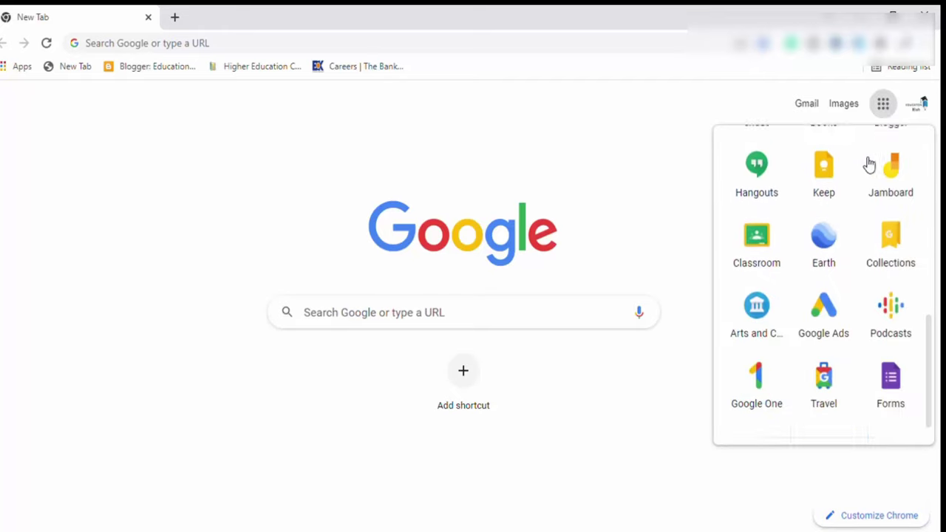
left_click(891, 369)
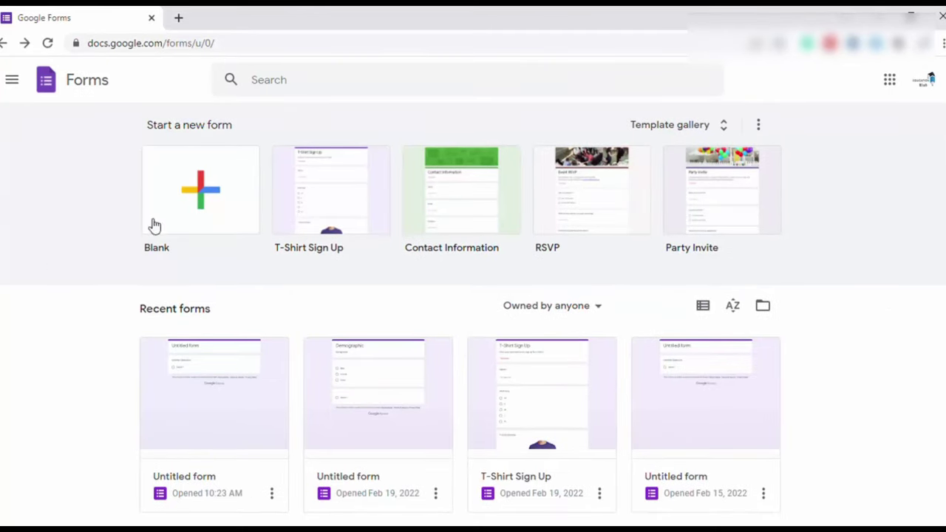
Start a blank form and replace the 'Untitled form' title with 'Demoghraphic'
left_click(206, 198)
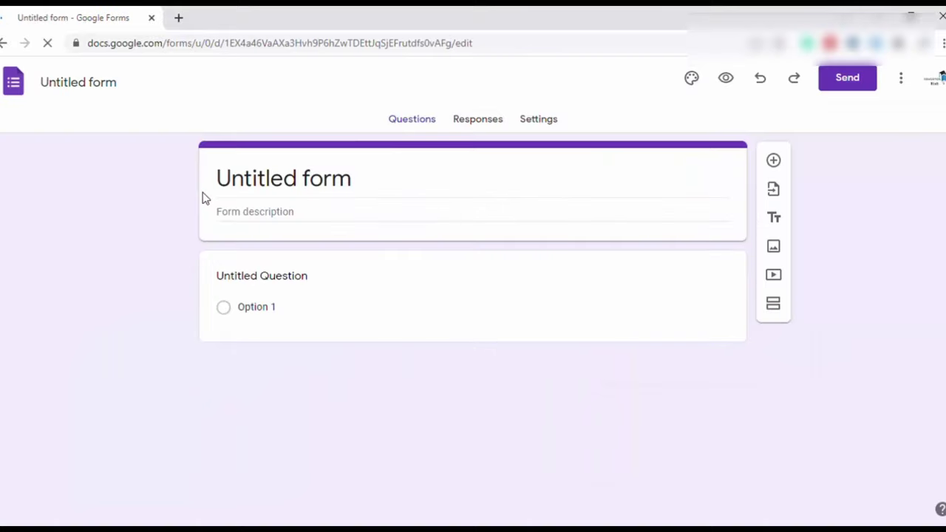
left_click(368, 185)
key("BackSpace")
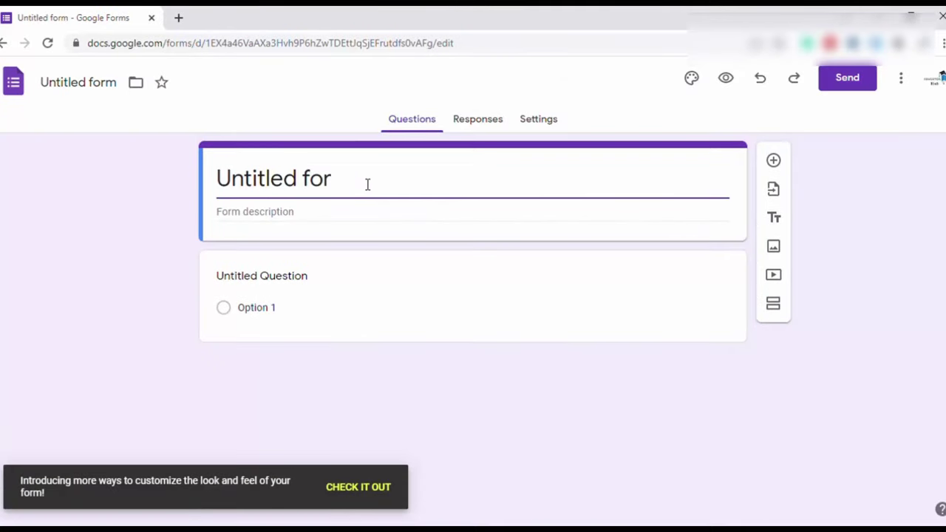
key("BackSpace")
key("BackSpace")
key("BackSpace")
key("BackSpace")
key("BackSpace")
key("BackSpace")
key("BackSpace")
key("BackSpace")
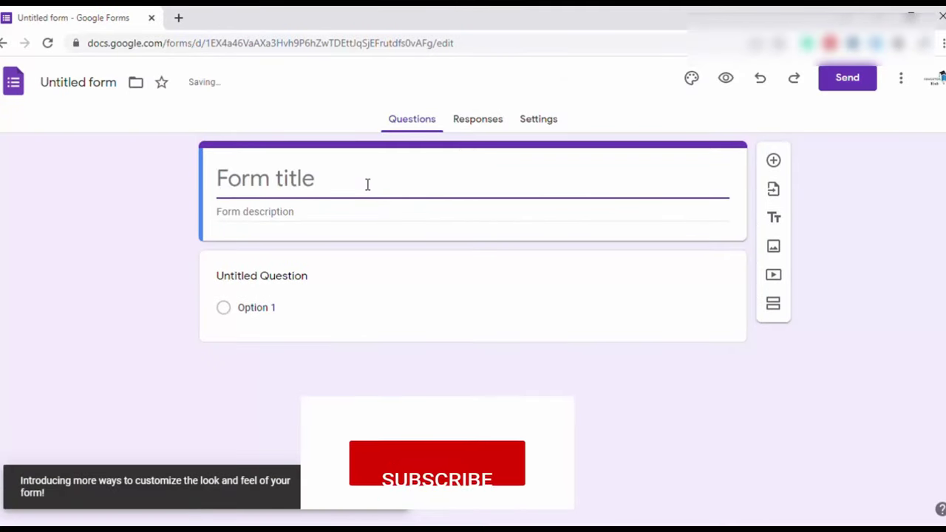
key("ctrl+z")
left_click_drag(367, 185, 209, 190)
key("BackSpace")
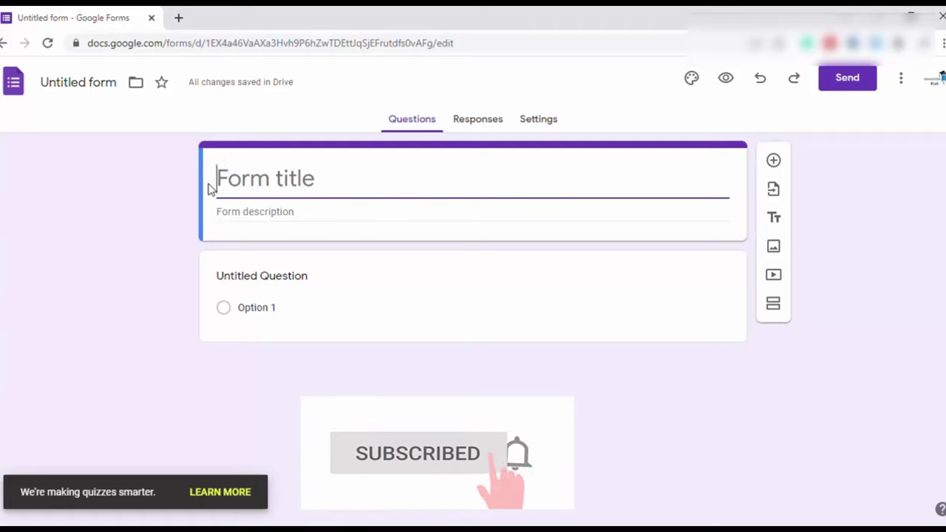
type("D")
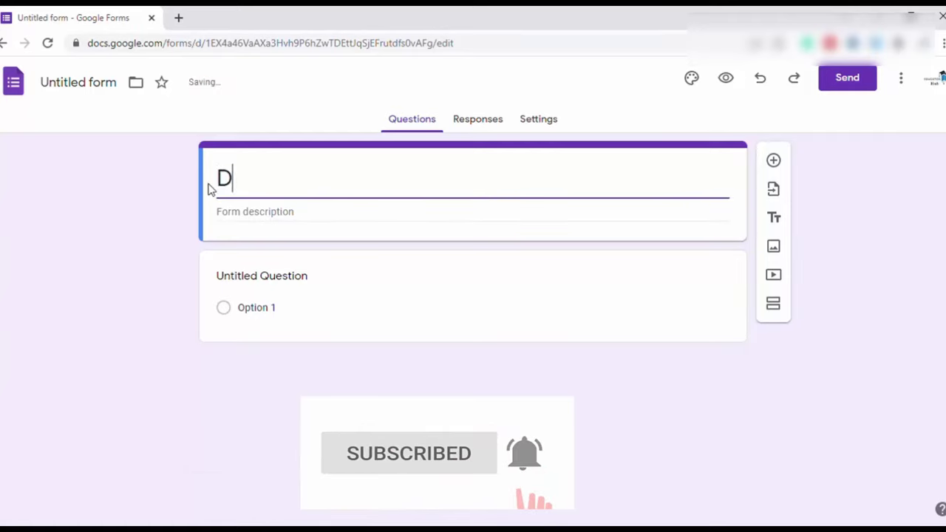
type("emoghra")
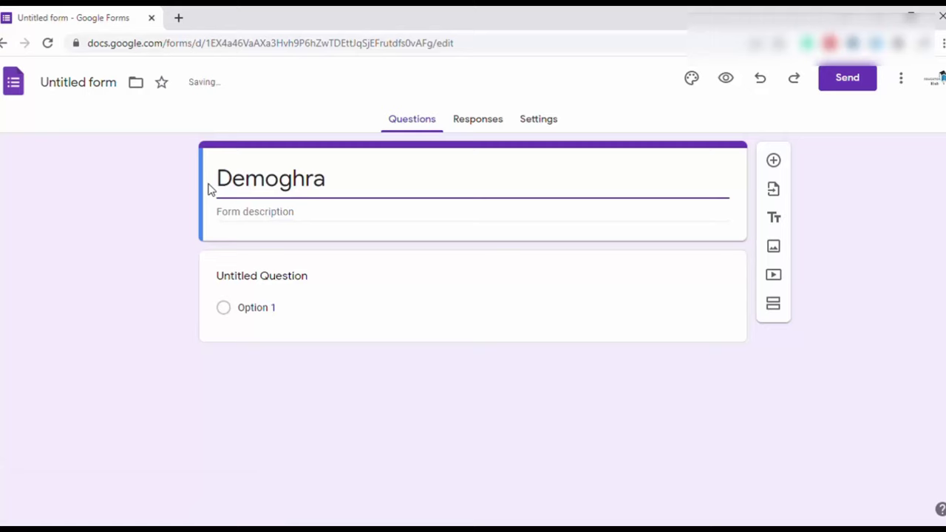
key("BackSpace")
key("BackSpace")
key("BackSpace")
type("raphic")
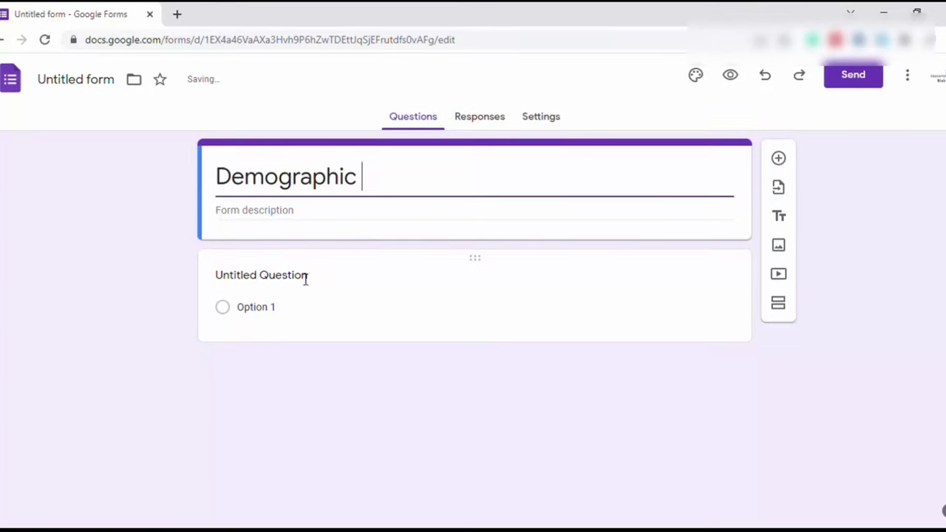
Title the first question 'Gender' with answer options 'male' and 'Female'
left_click(305, 277)
key("BackSpace")
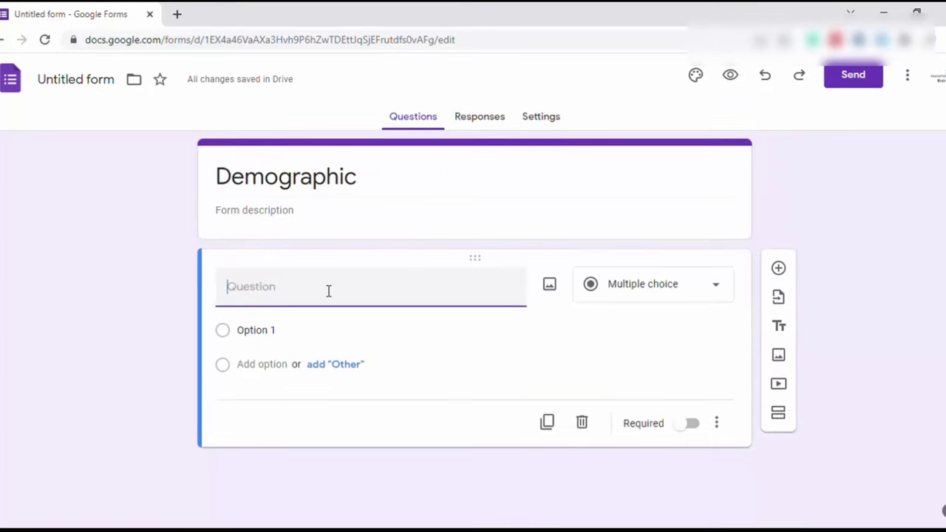
type("G")
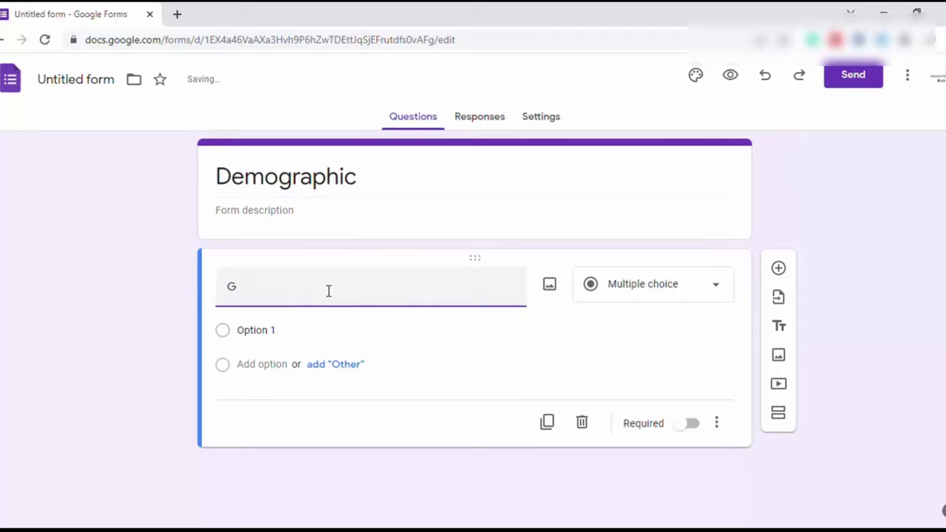
type("ender")
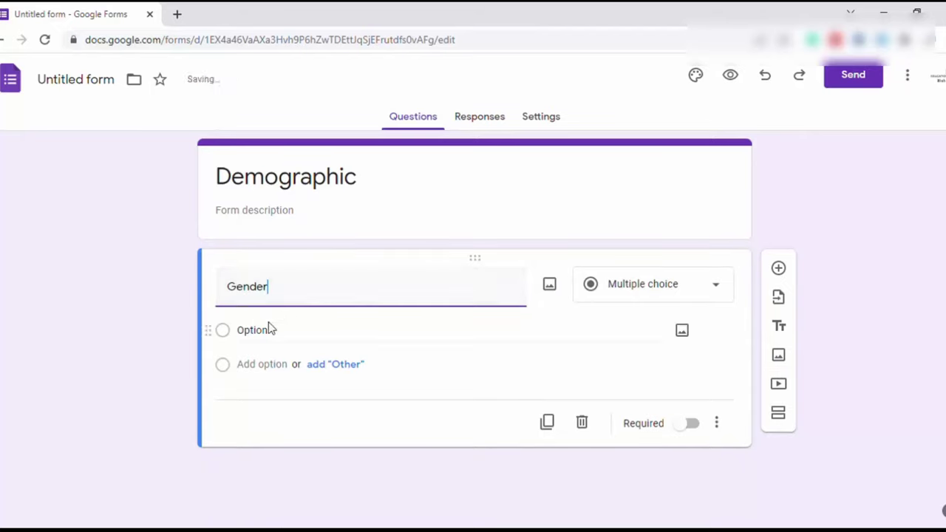
left_click(229, 332)
left_click(304, 338)
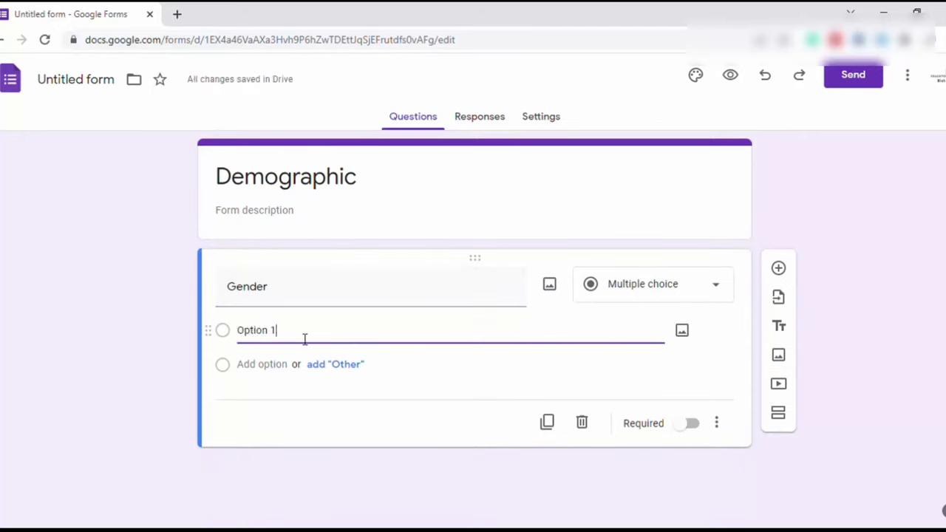
key("BackSpace")
key("BackSpace")
key("BackSpace")
key("BackSpace")
type("male")
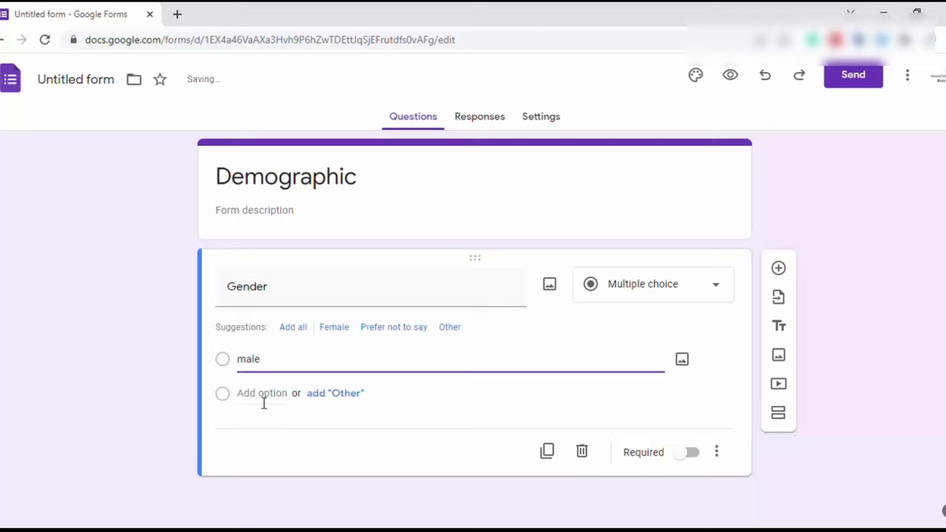
left_click(259, 396)
type("Female")
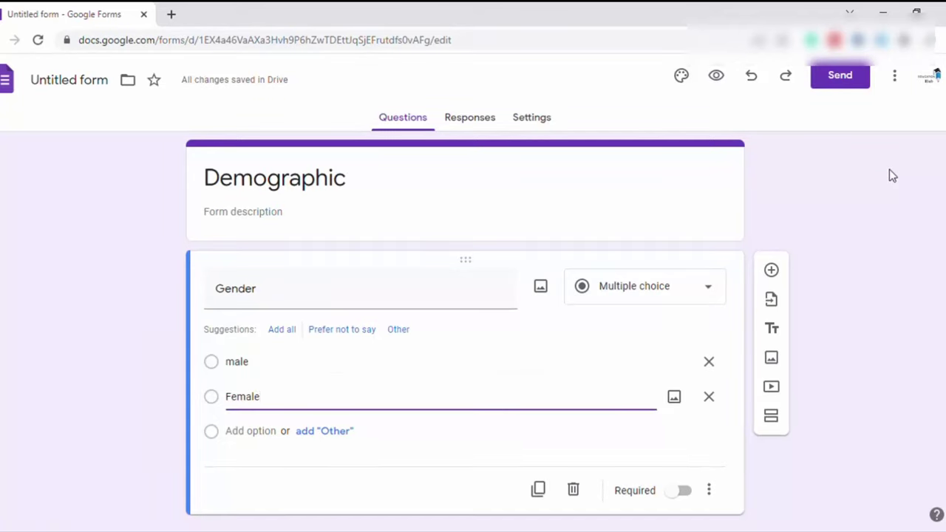
Add a 'Qualification' question with answer choices 'Bachelor' and 'Master'
left_click(771, 270)
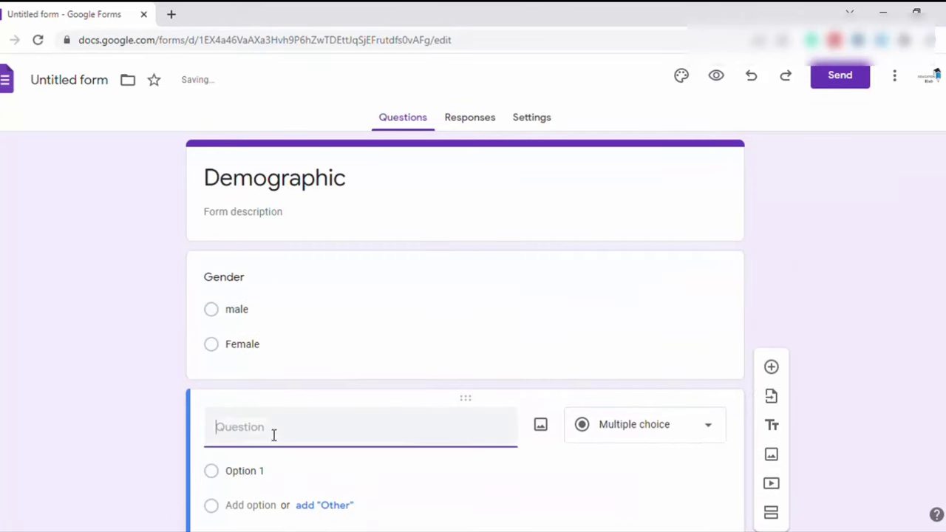
type("Qualification")
key("Tab")
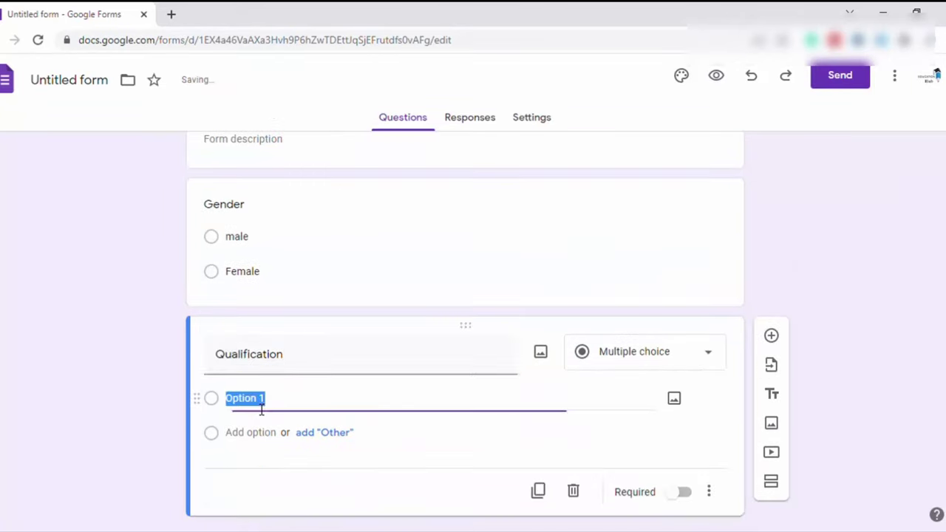
key("BackSpace")
type("Bach")
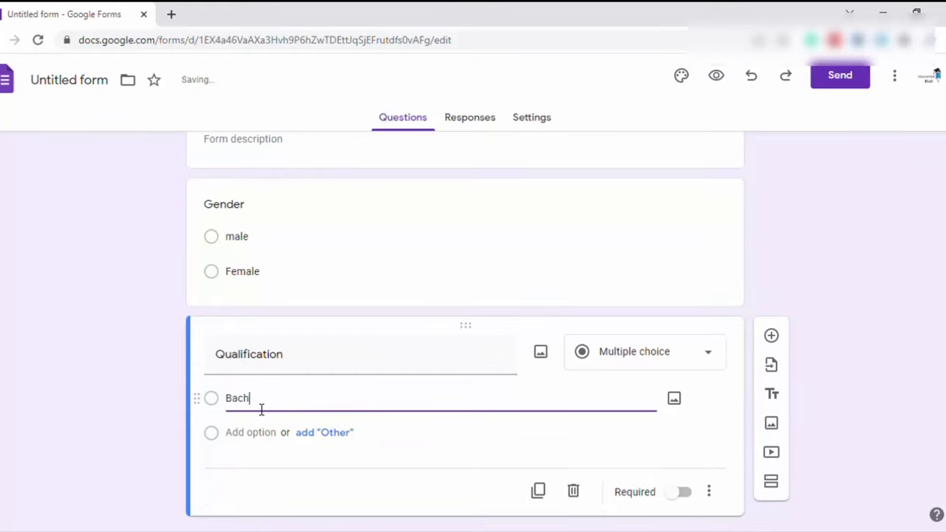
type("elor")
left_click(264, 434)
key("BackSpace")
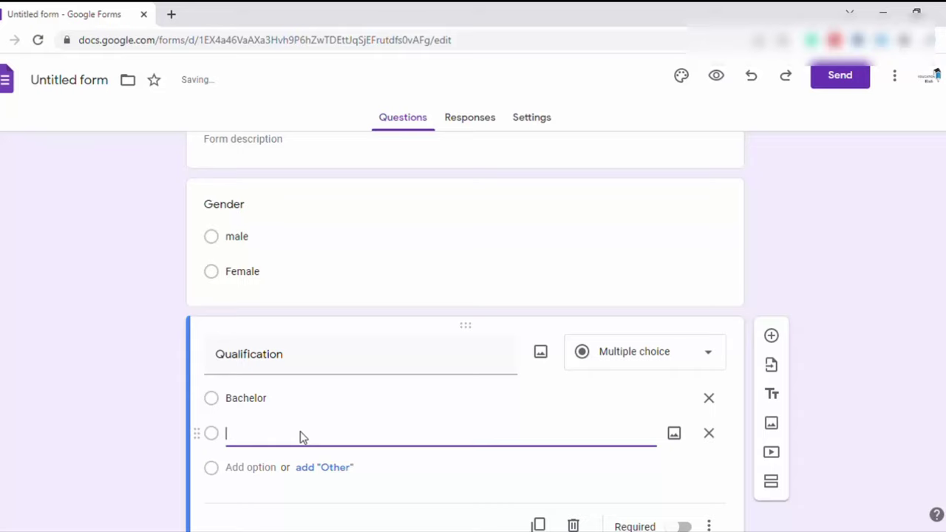
type("Mast")
type("er")
Add an 'Age:' multiple-choice question with choices '15 - 20' and '25 - 30'
left_click(771, 336)
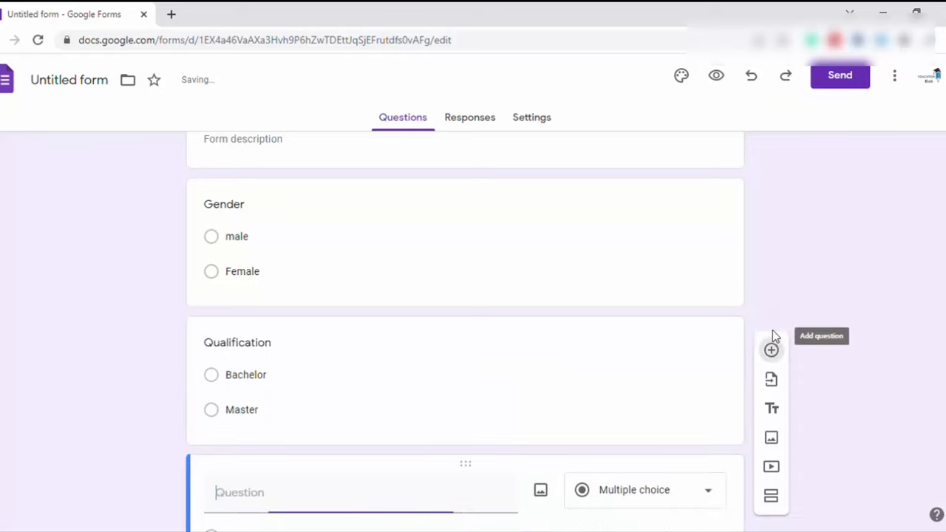
type("Age:")
left_click(710, 344)
left_click(643, 175)
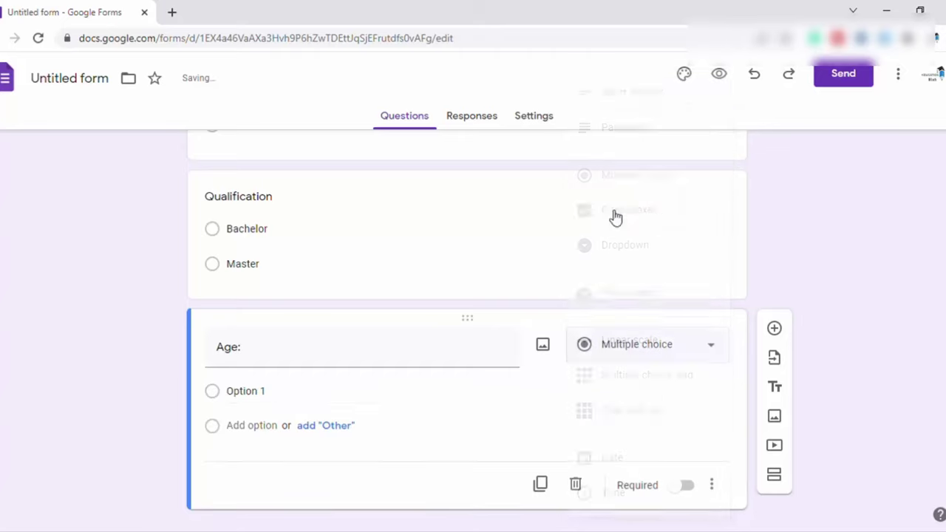
left_click(244, 394)
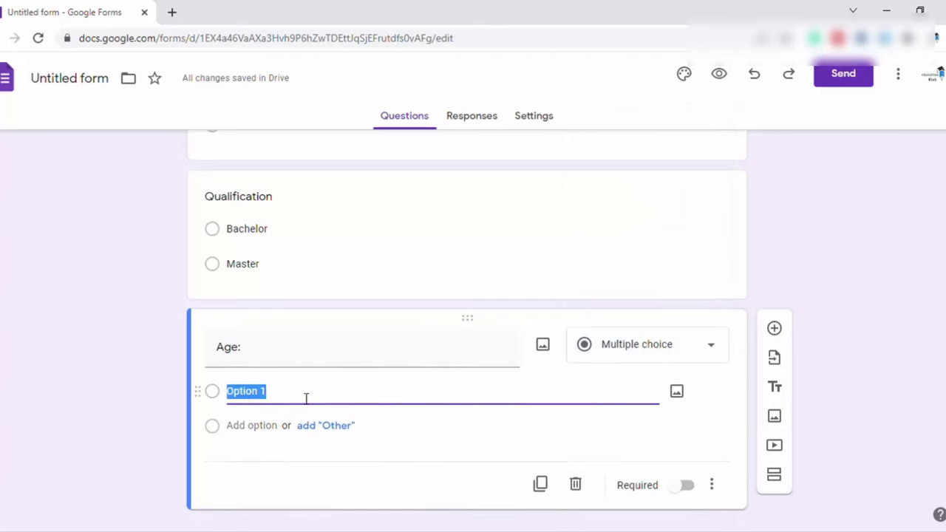
key("BackSpace")
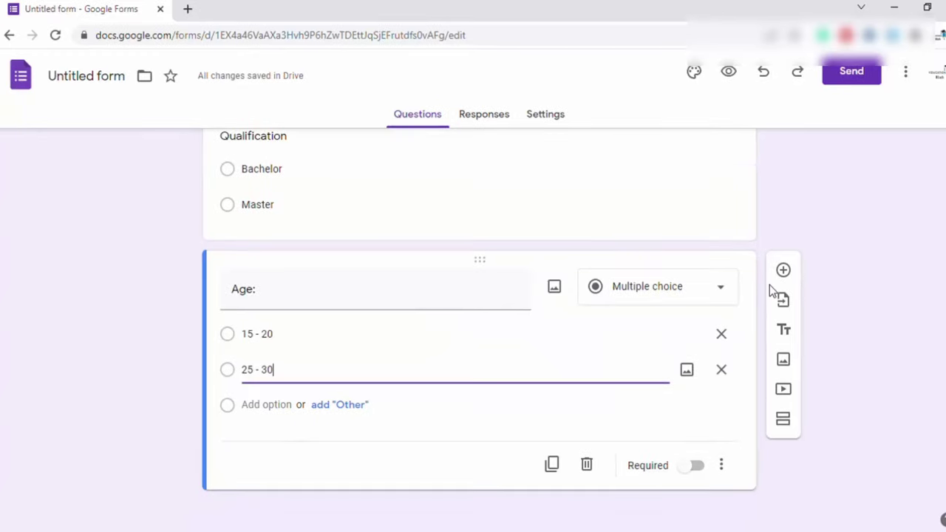
left_click(677, 288)
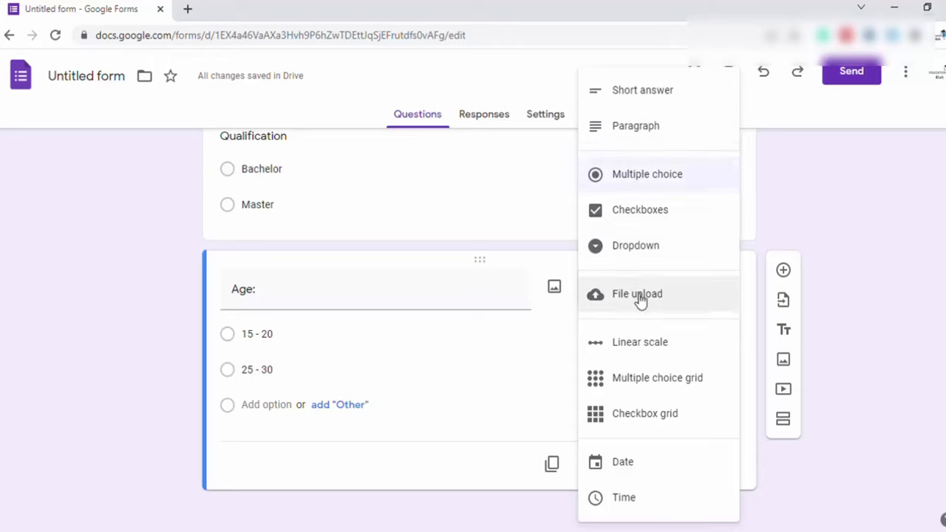
left_click(646, 175)
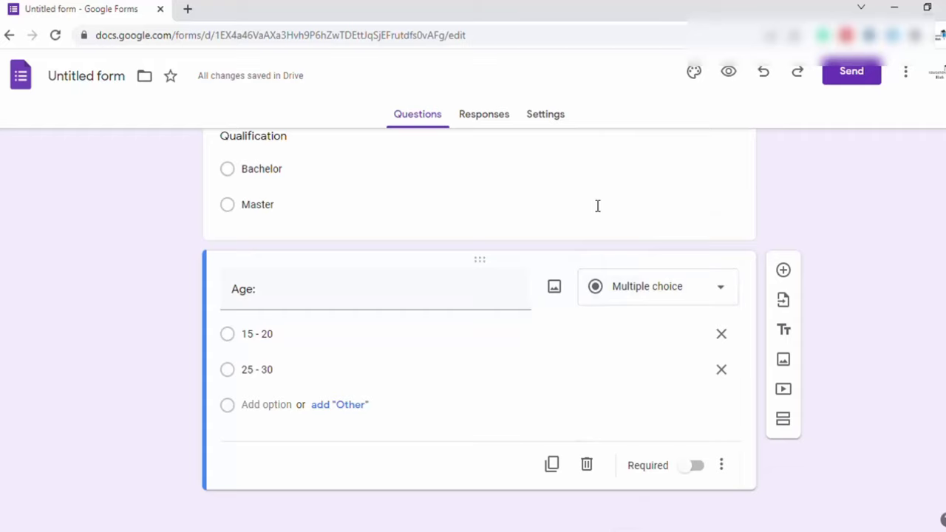
scroll(597, 206, "up", 1)
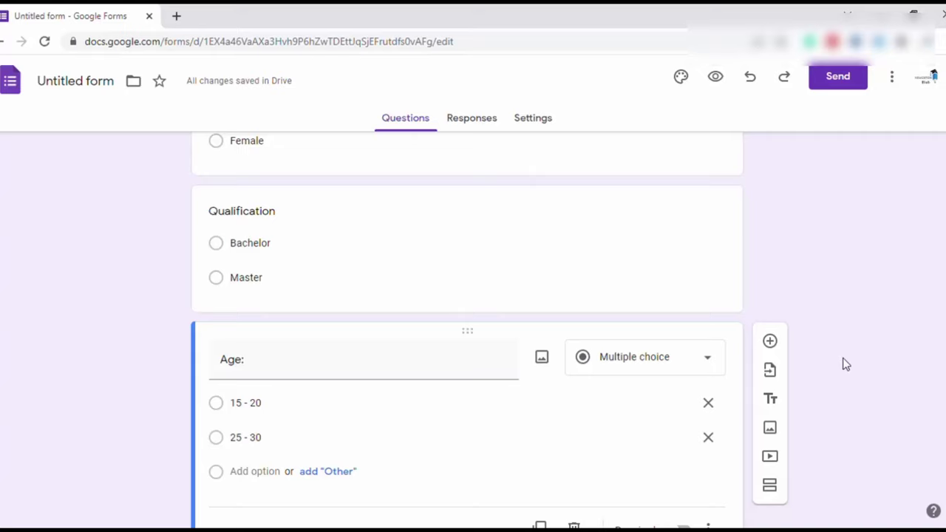
Review the send options for email, link and embed HTML, then dismiss them
left_click(835, 78)
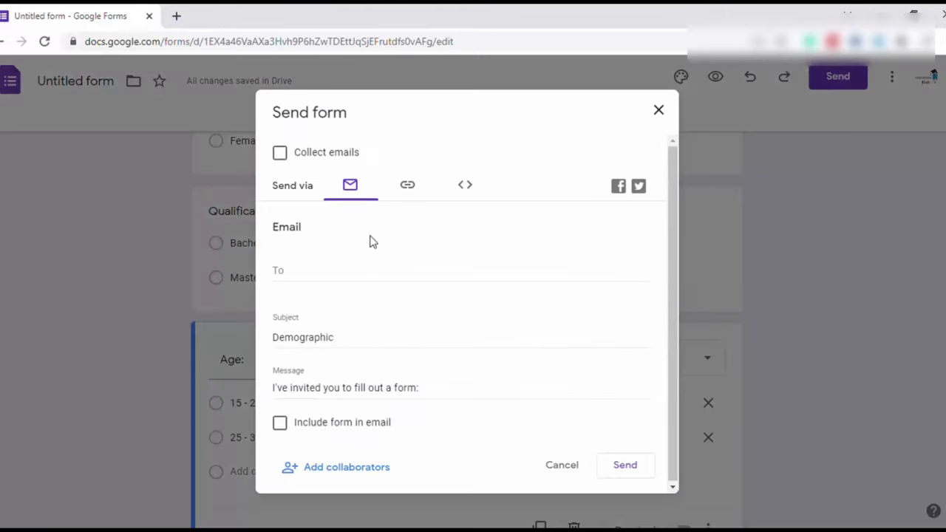
left_click(341, 284)
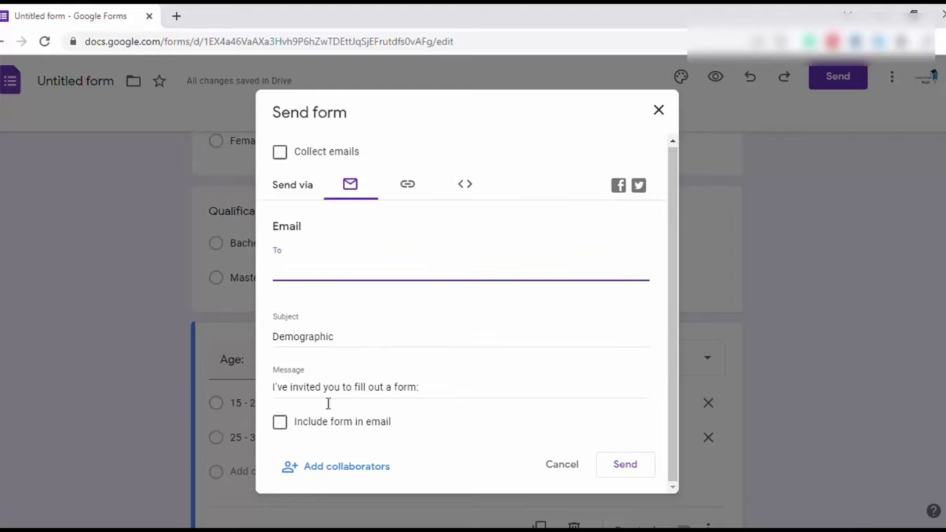
left_click(408, 185)
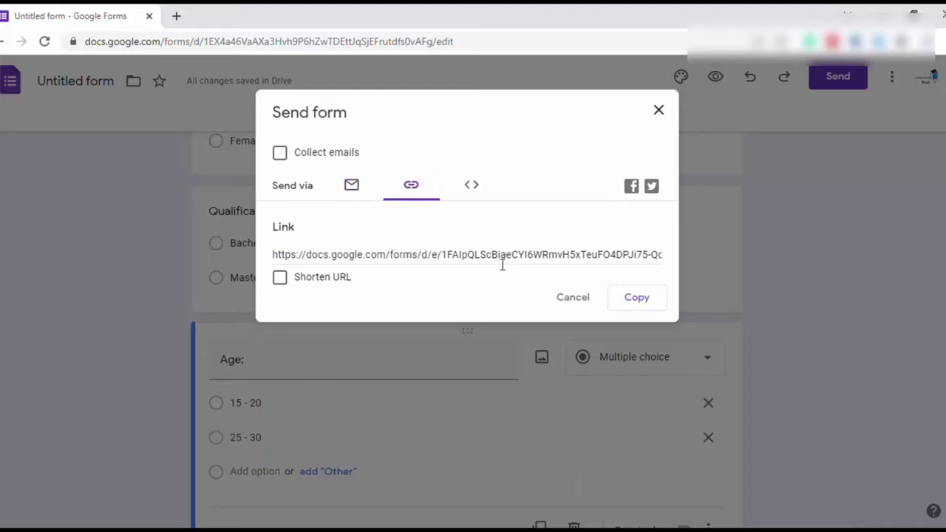
left_click(474, 191)
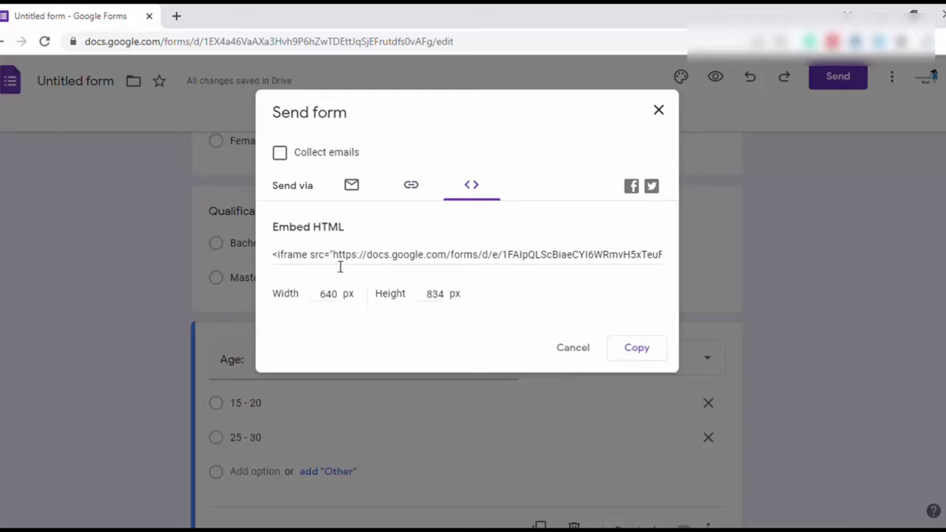
left_click(350, 185)
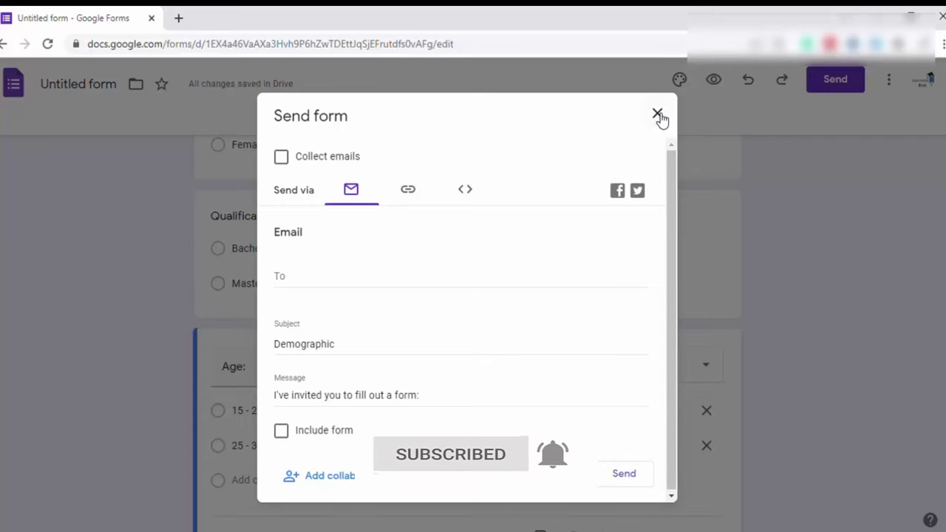
left_click(656, 113)
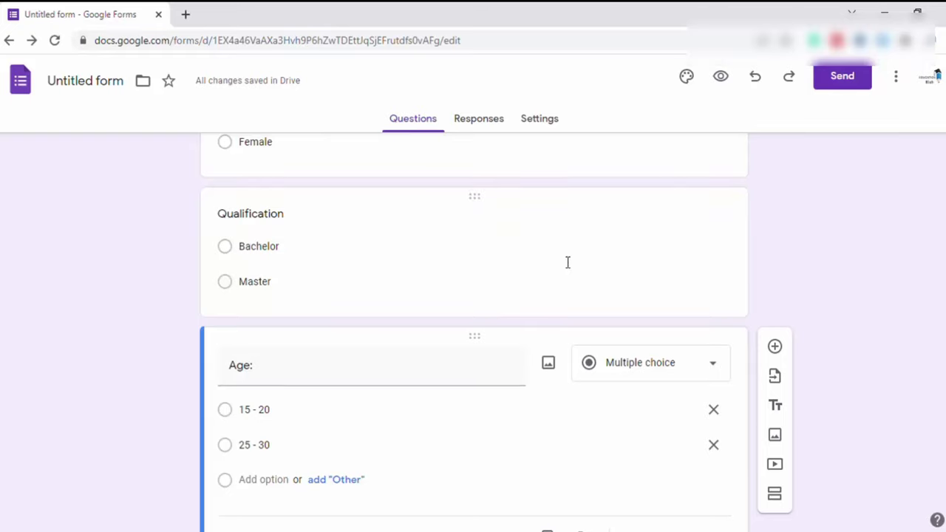
Switch to the Responses view, which shows 0 responses
left_click(476, 126)
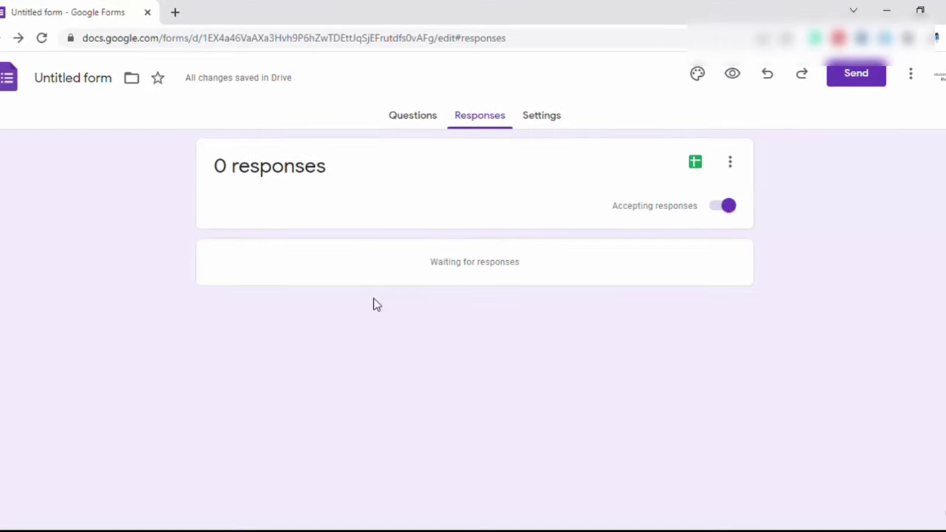
Bring up the response destination choice offering a new 'Untitled form (Responses)' spreadsheet
left_click(699, 166)
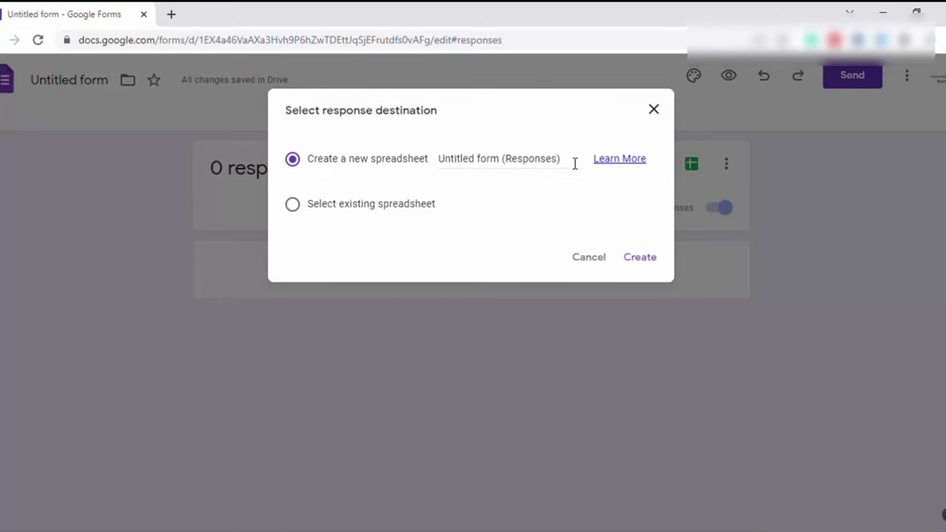
left_click_drag(309, 158, 437, 165)
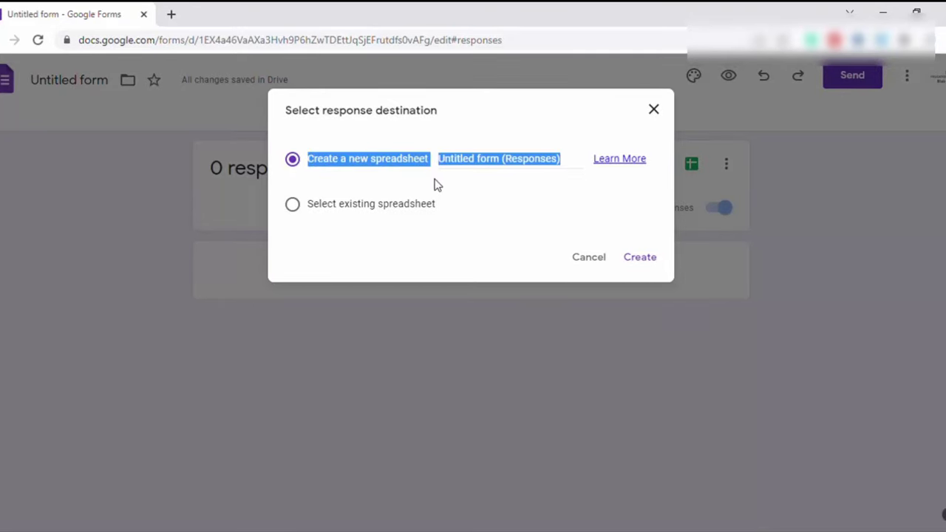